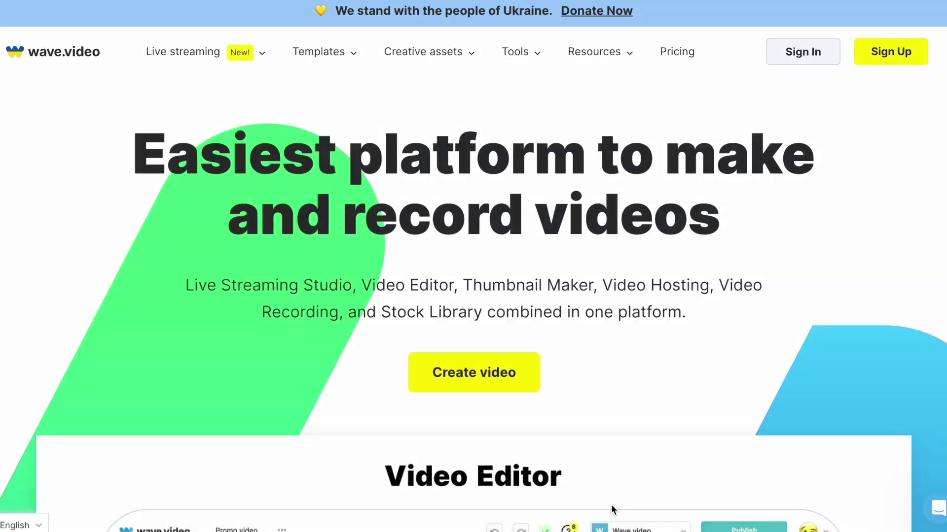
Start signing up for a free Wave.video account to reach the My Projects dashboard
click(892, 57)
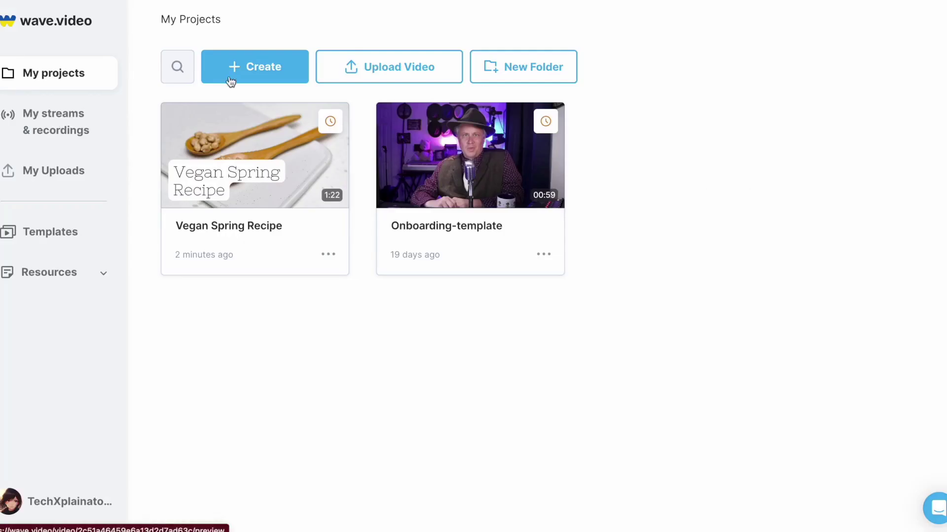
Open the + Create menu to reach the From Text option under Generate video with AI
click(277, 68)
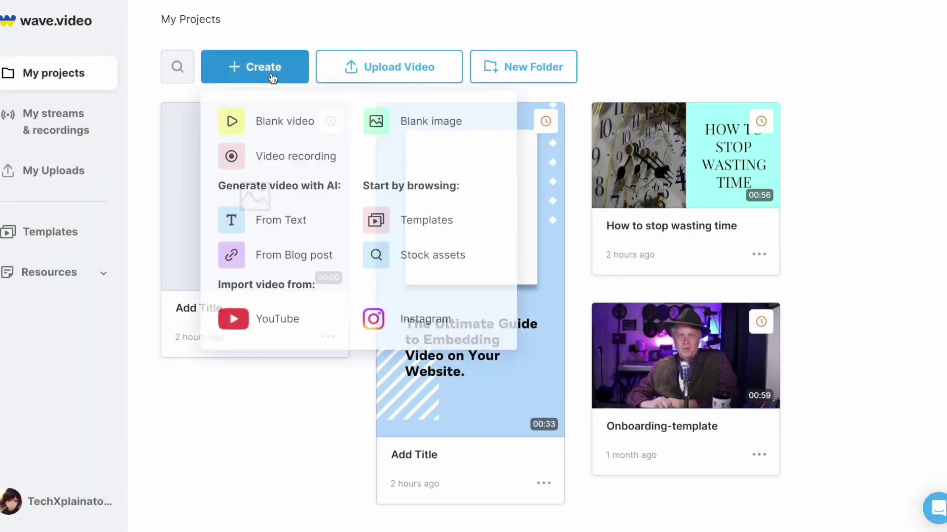
Start a From Text video titled 'How to stop wasting time' and paste in the prepared script
click(275, 219)
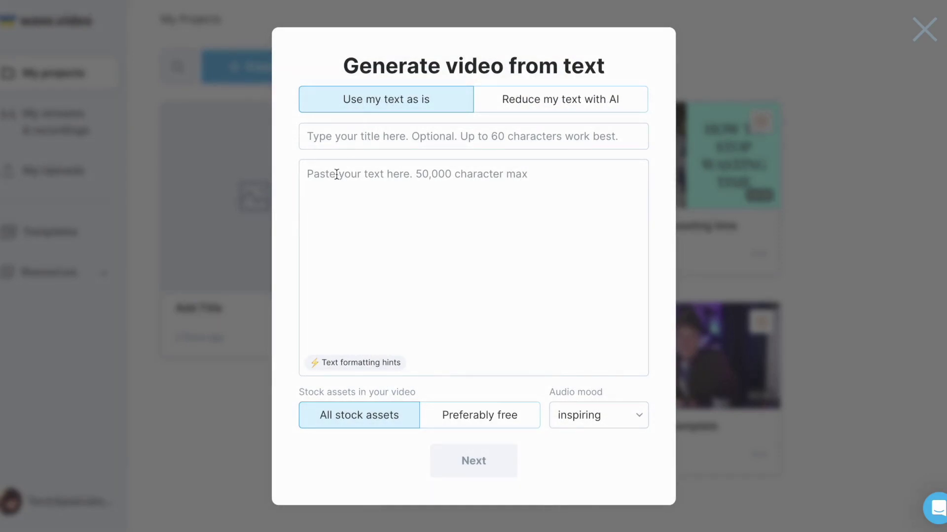
click(340, 141)
text(How to stop wasting time)
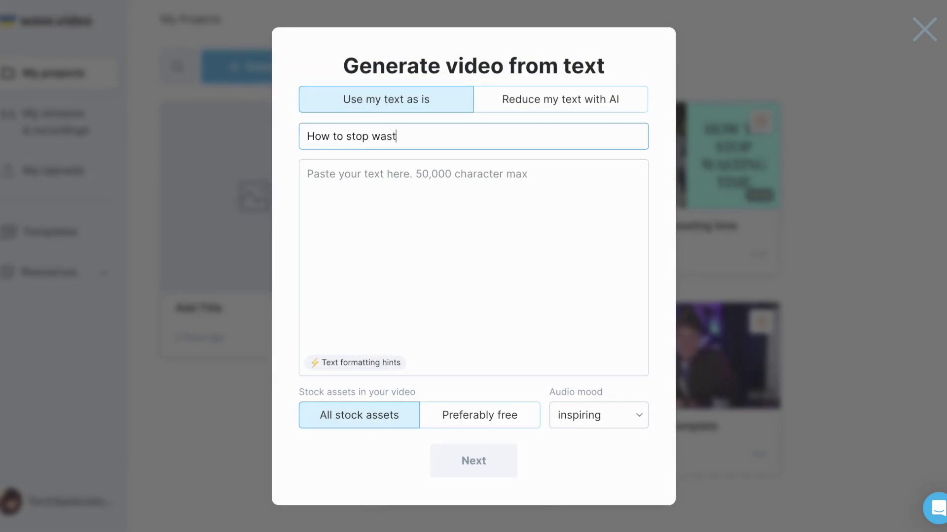
click(333, 174)
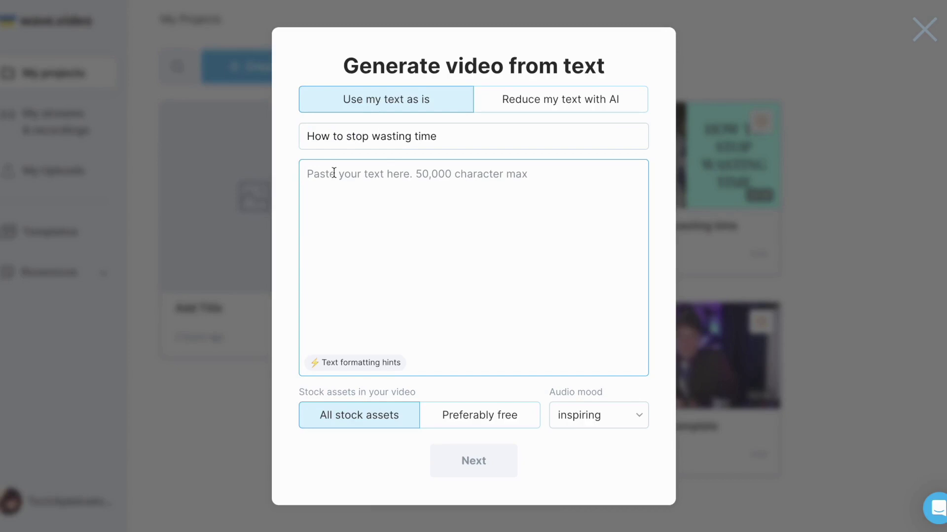
text(Time is precious, and it's time to take control! Follow these 5 steps to avoid wasting time and boost productivity:  Prioritize and plan: Identify important tasks, create a to-do list, and allocate specific time slots for each. Set realistic goals and deadlines: Break tasks into manageable chunks and assign reasonable timeframes. Avoid procrastination: Use techniques like the Pomodoro Technique which involves working for a set amount of time (like 25 minutes) and then taking a short 5-minute break. Minimize distractions: Turn off notifications, find a quiet workspace, and use tools to block distracting websites or apps. Delegate and say no: Delegate tasks when possible and learn to say no to requests that don't align with your priorities.  For more inspirational videos, like and subscribe.)
scroll(382, 208, up, 3)
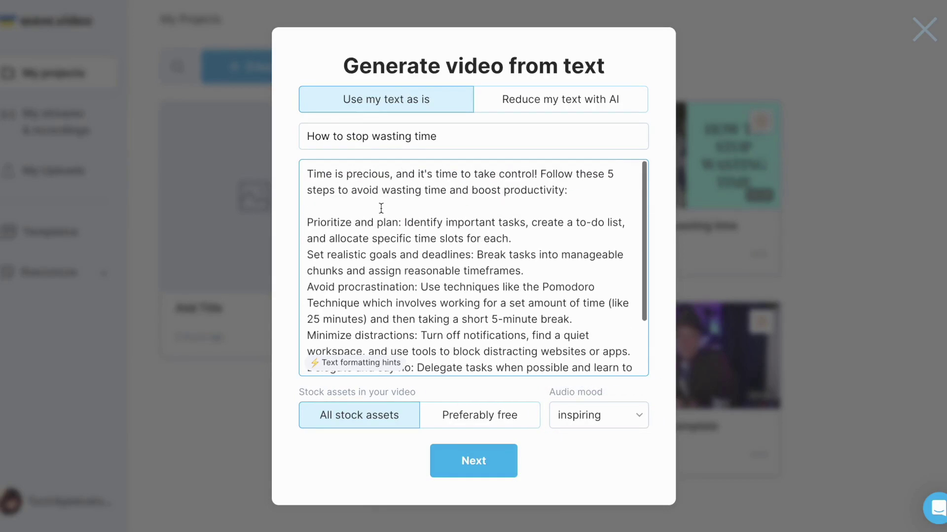
Add blank lines after the 'each.', 'timeframes.' and 'break.' steps, and choose Preferably free stock assets
click(526, 238)
key(Return)
click(545, 286)
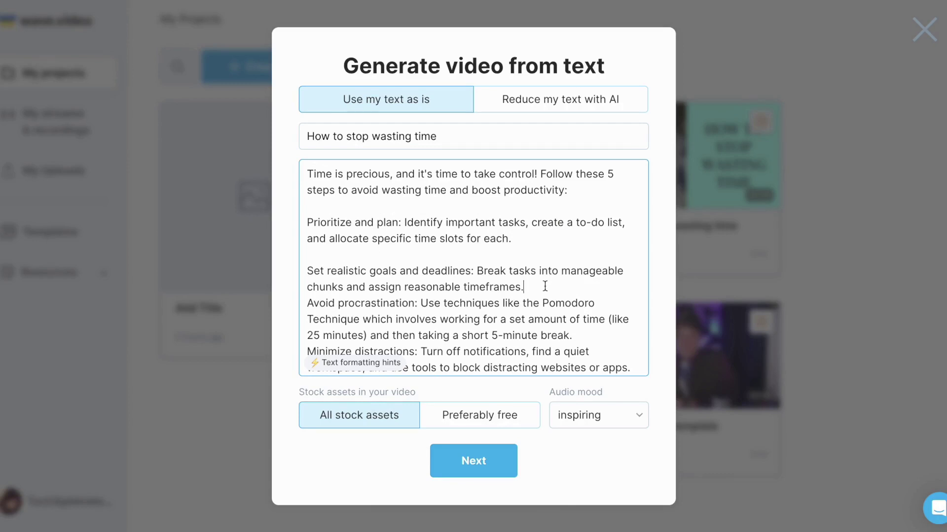
key(Return)
scroll(543, 286, down, 3)
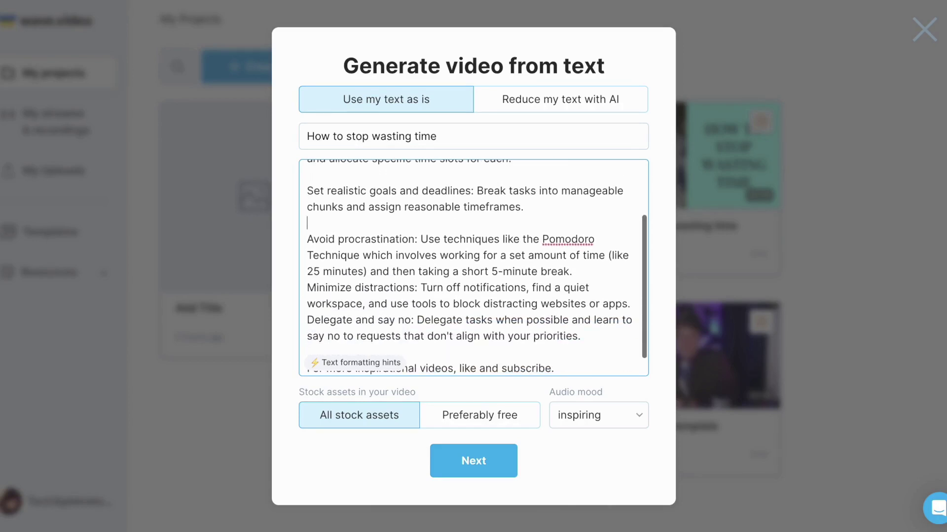
click(593, 274)
key(Return)
scroll(567, 321, down, 2)
click(522, 419)
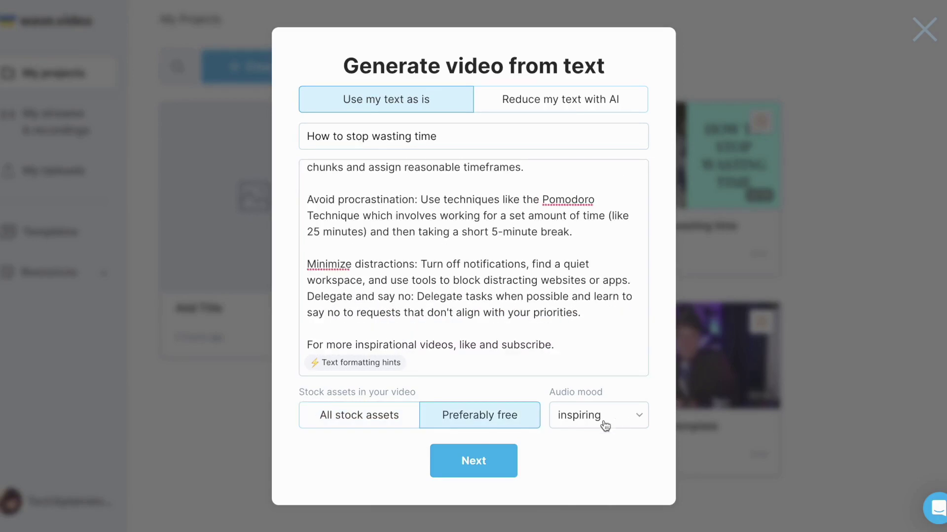
Submit the script and choose the horizontal split image-and-title style for the video
click(499, 462)
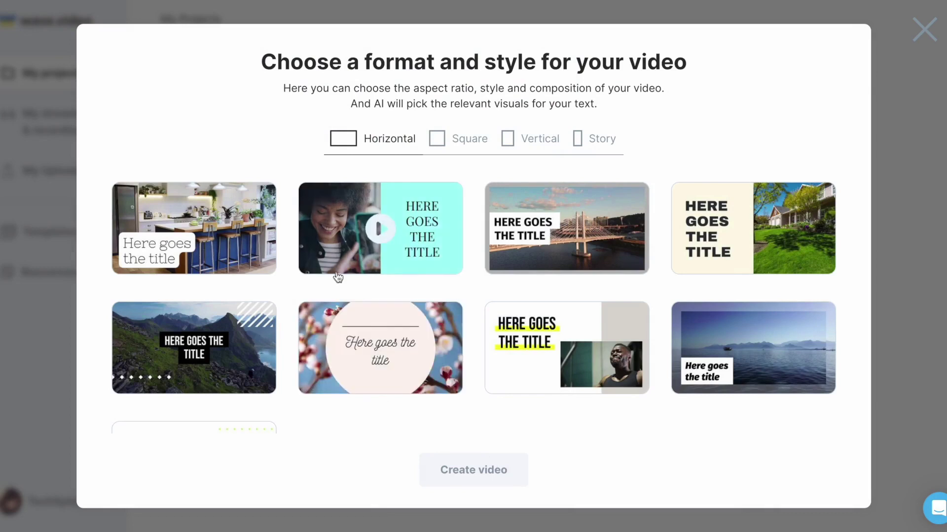
click(336, 232)
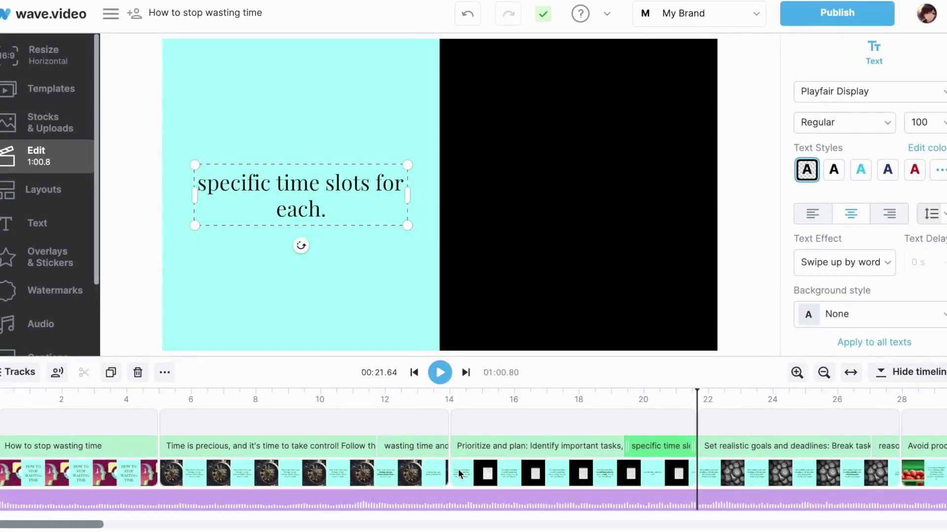
Rewind the timeline to the start and play the generated video to preview its scenes
click(414, 372)
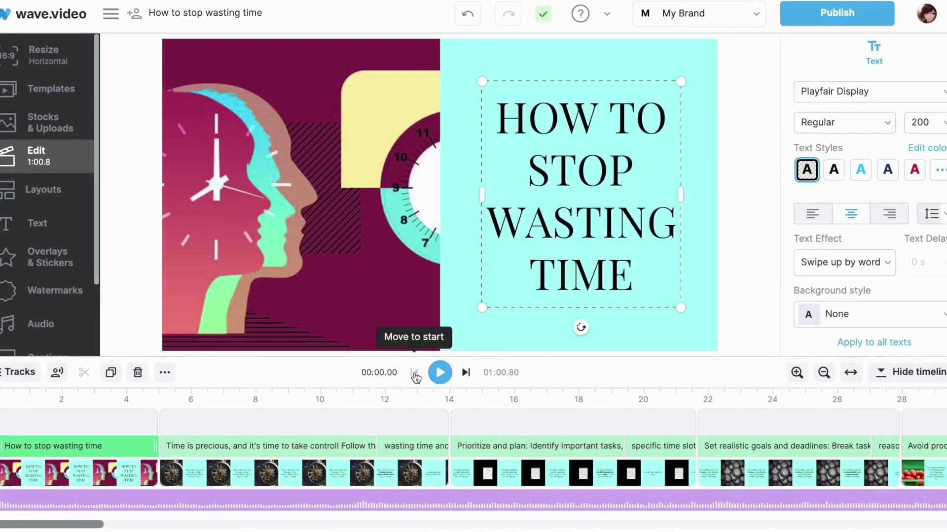
click(439, 373)
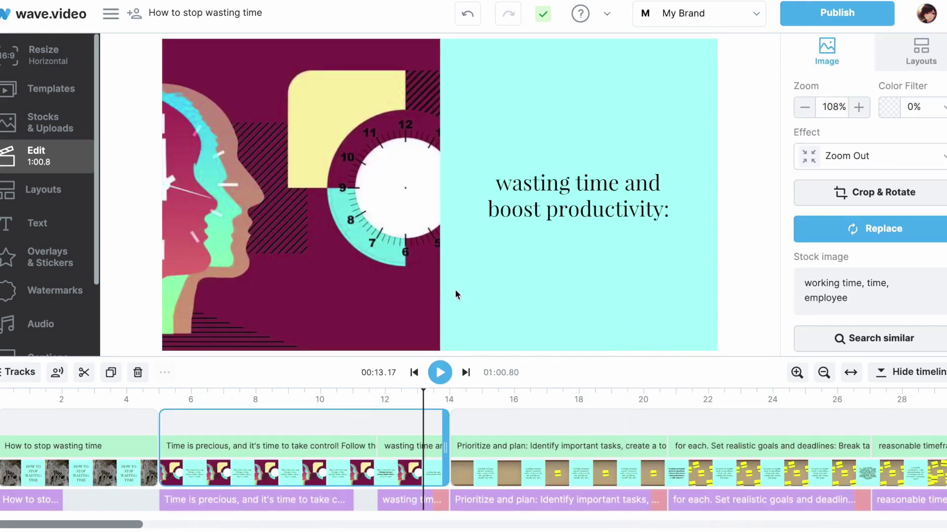
Look through the Resize, Templates, Stocks & Uploads and Layouts panels
click(37, 58)
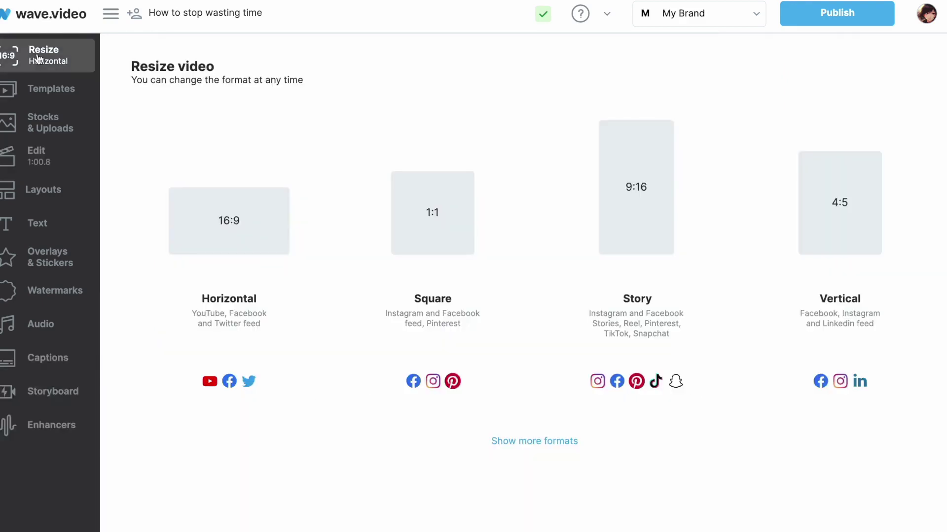
click(41, 97)
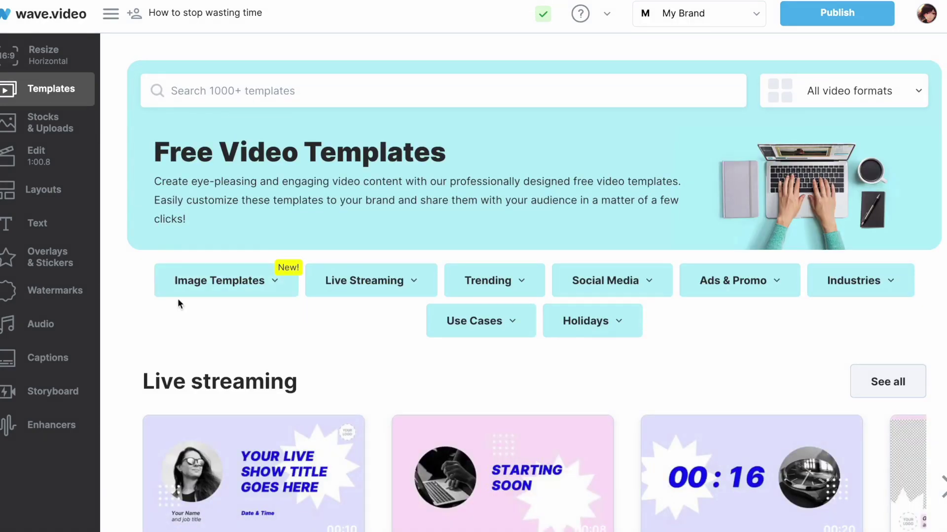
click(57, 129)
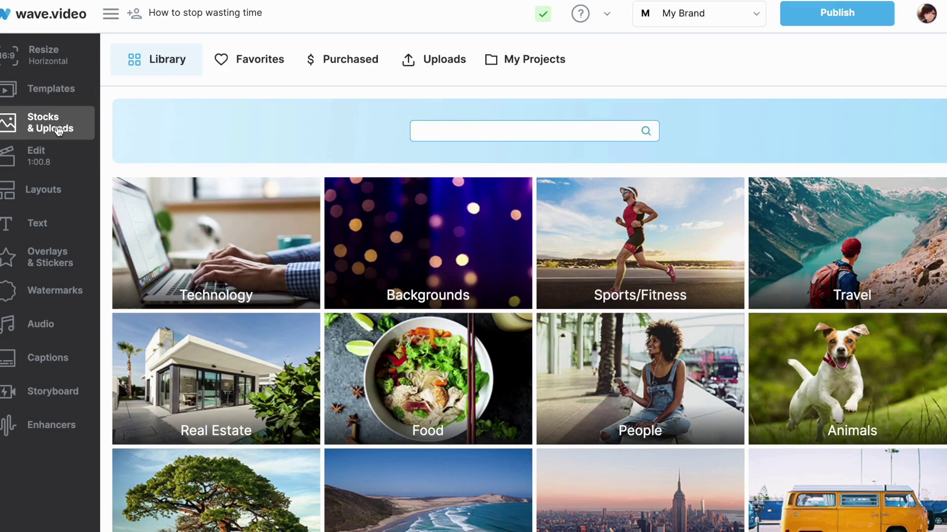
click(44, 189)
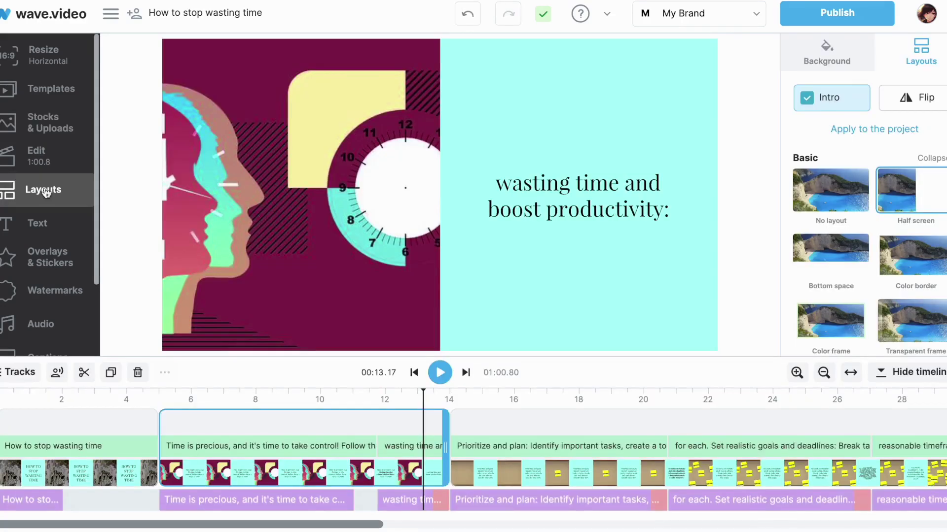
Browse Text presets, Overlays & Stickers and For Business music, then go to Captions
scroll(883, 245, down, 3)
scroll(883, 245, down, 2)
click(39, 224)
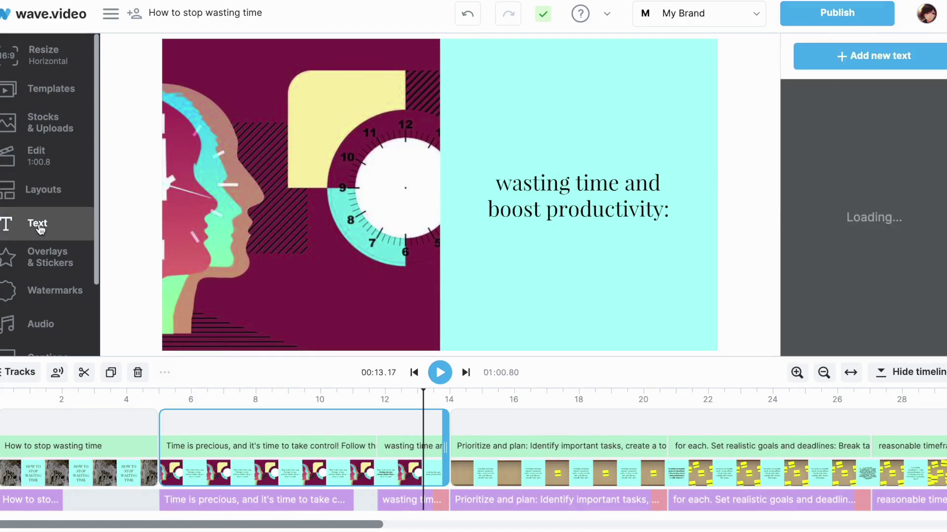
click(37, 267)
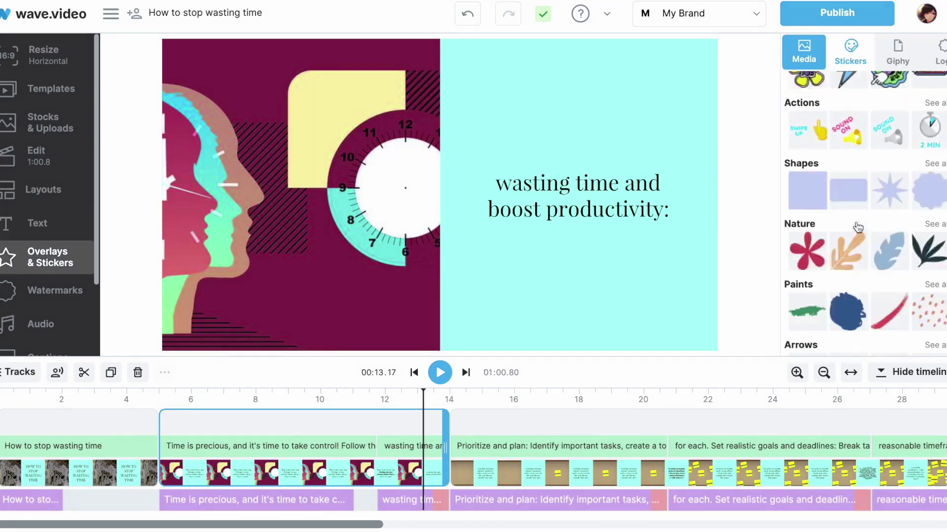
scroll(37, 261, down, 2)
click(37, 246)
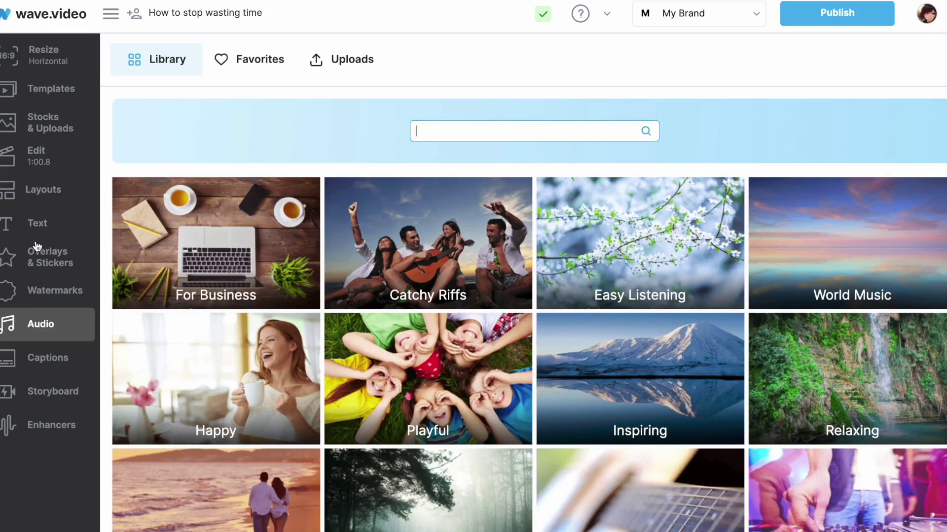
click(236, 266)
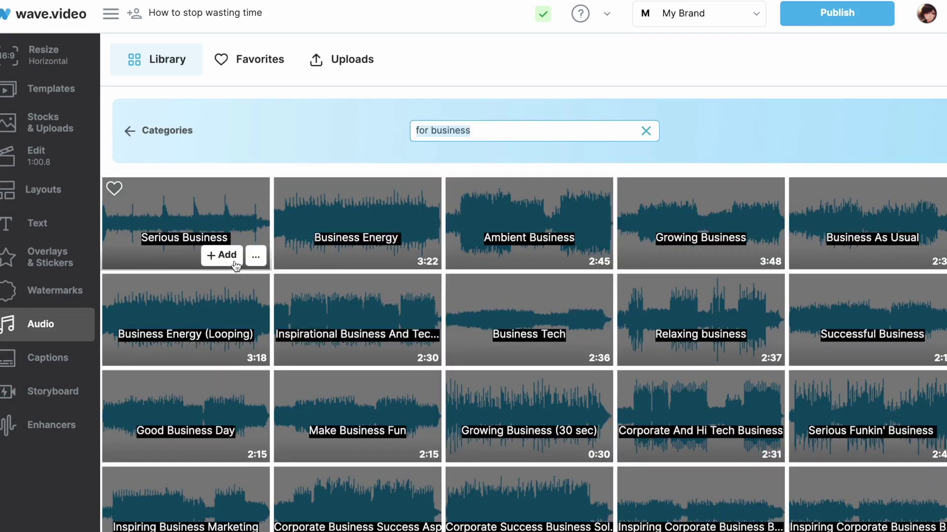
click(45, 358)
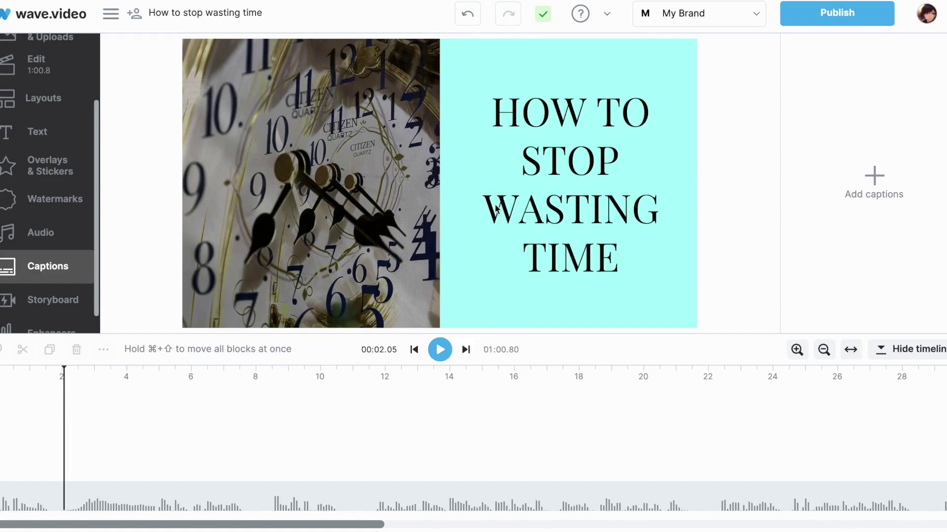
Add an automatically transcribed caption track, then review the waveform, progress bar and countdown enhancers
click(871, 178)
click(755, 256)
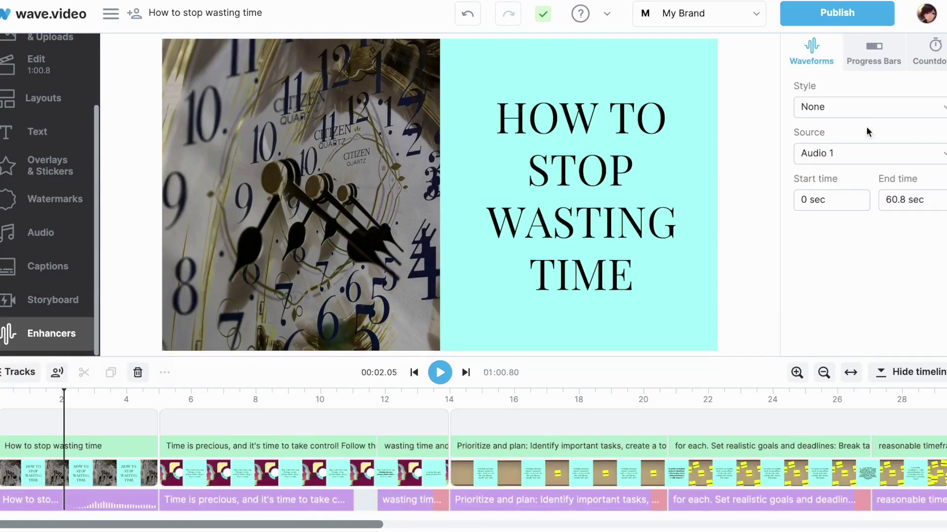
click(865, 114)
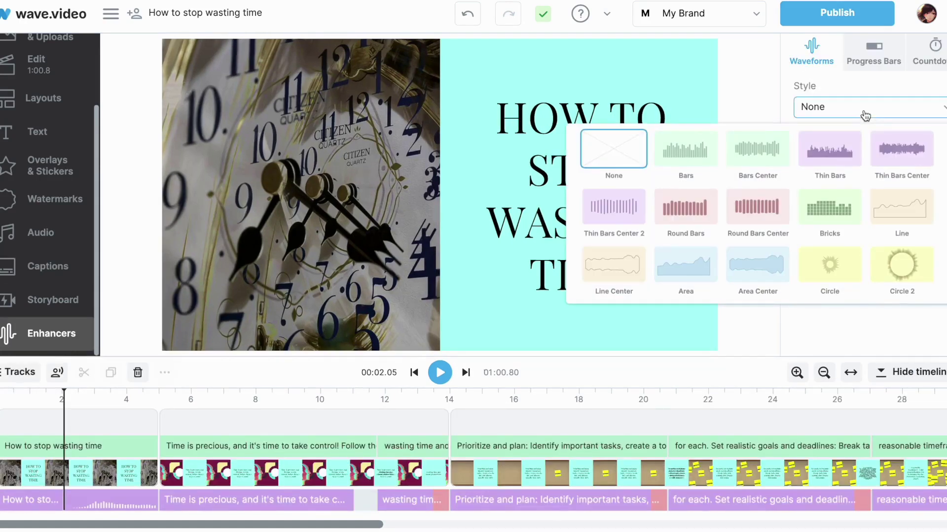
click(881, 61)
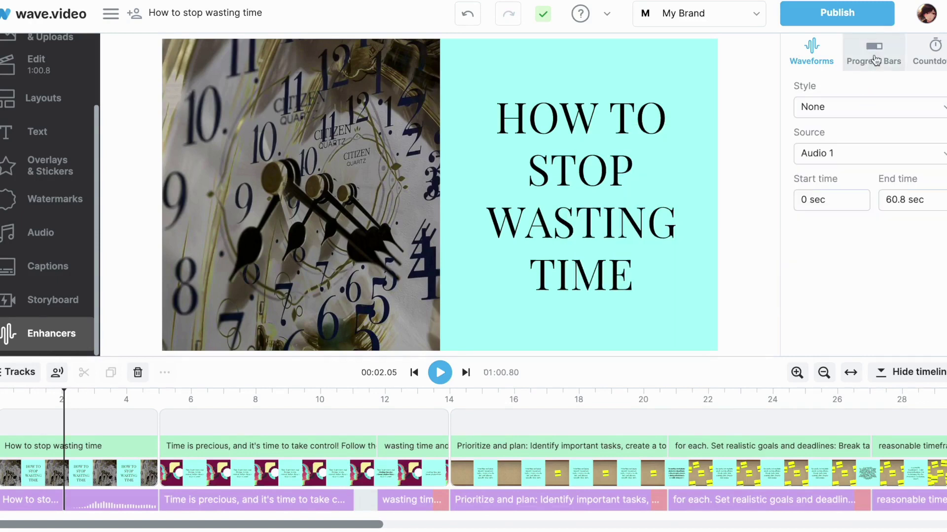
click(917, 61)
click(811, 55)
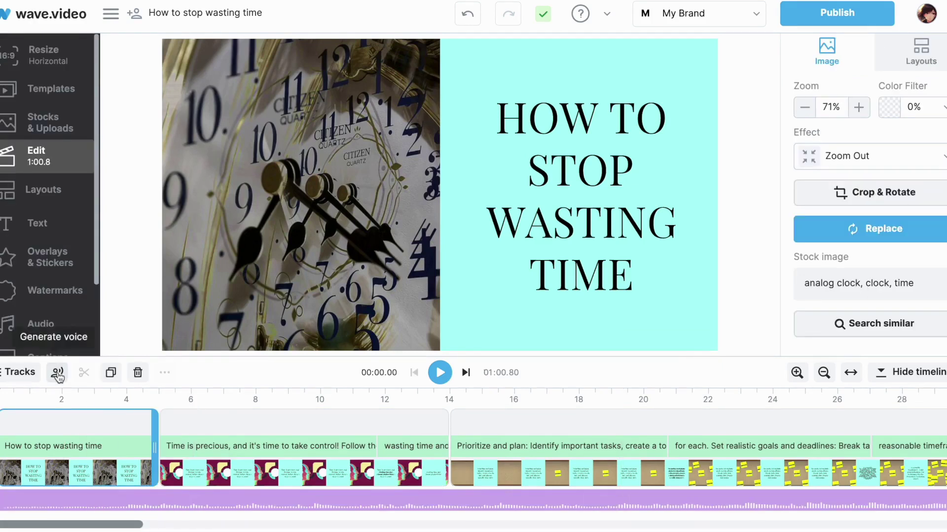
Add an Aria text-to-speech voiceover from the project text and trim the second scene to 56.28 sec total
click(57, 373)
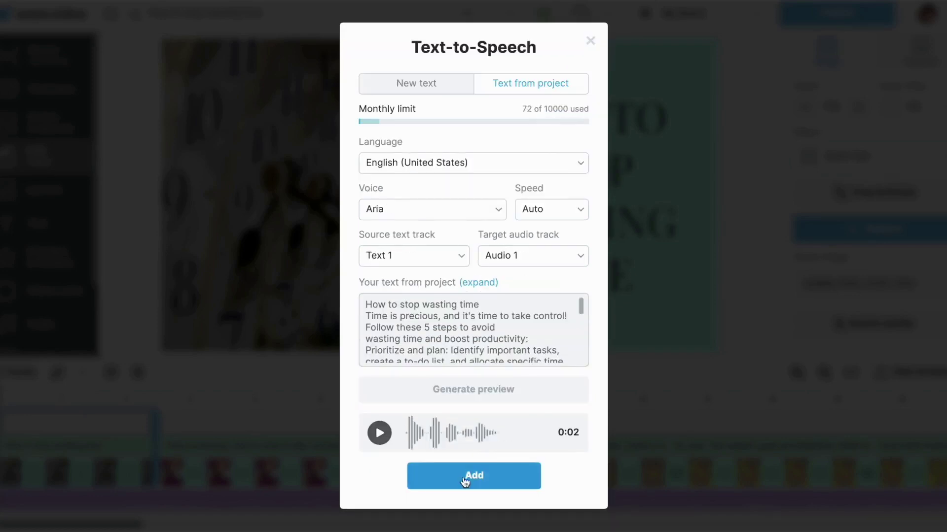
click(474, 471)
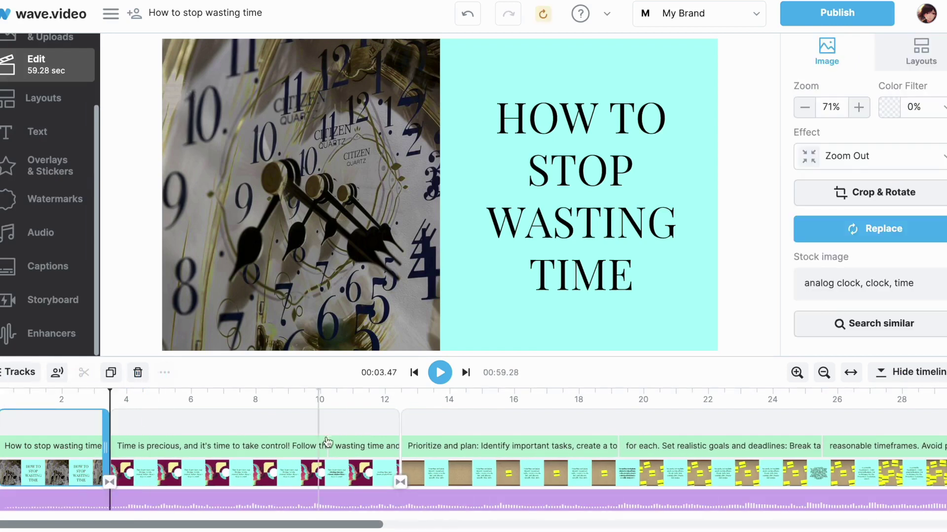
click(328, 442)
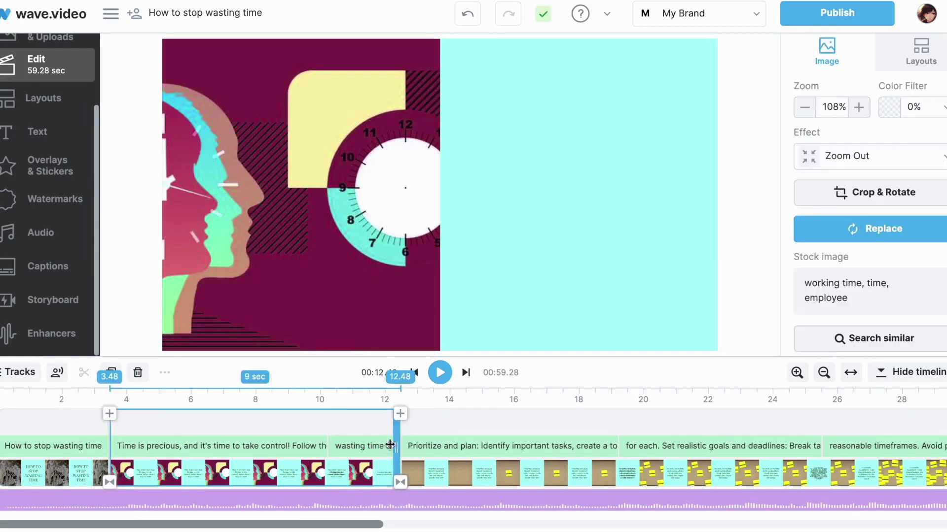
click(912, 102)
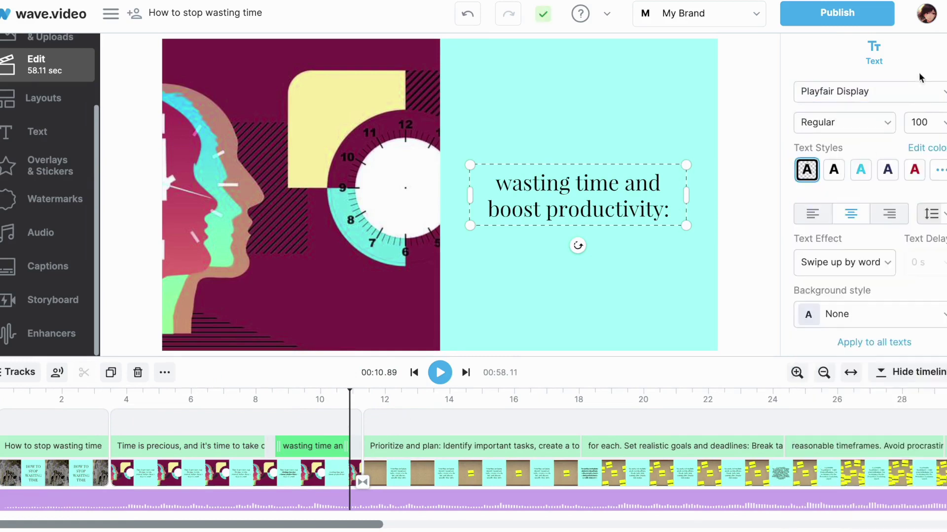
Publish the project as a Video and let it render and save
click(837, 14)
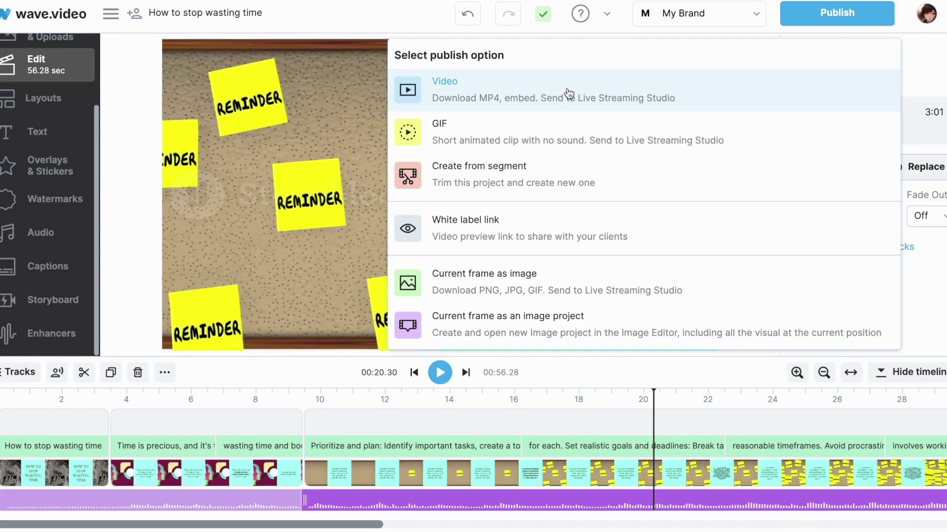
click(569, 93)
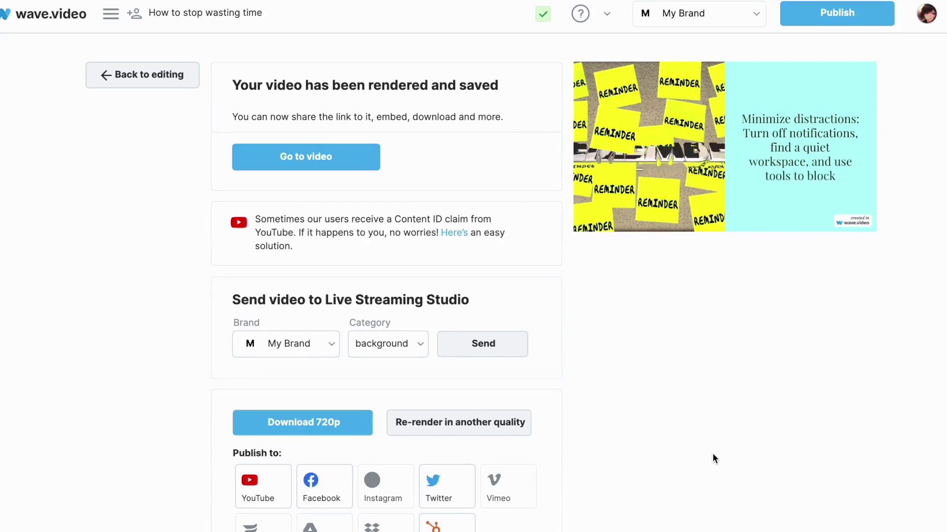
scroll(713, 458, down, 1)
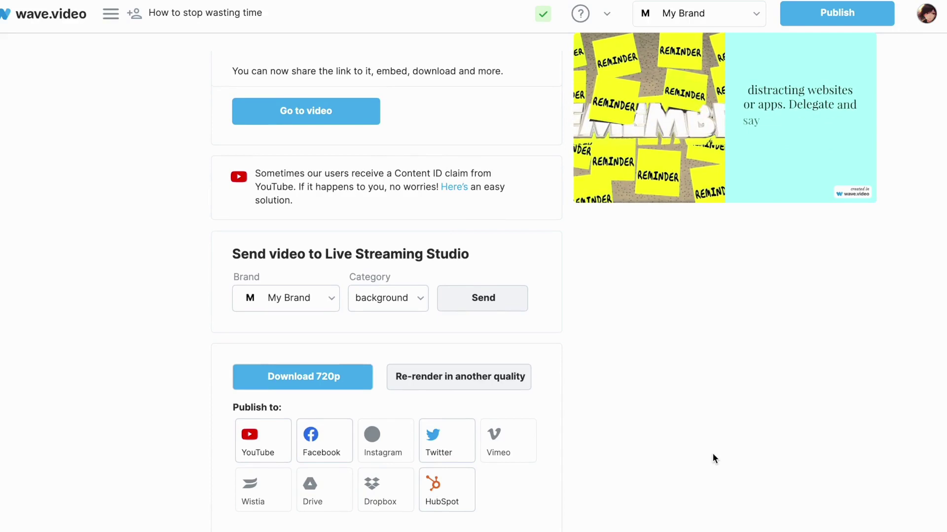
scroll(713, 458, up, 1)
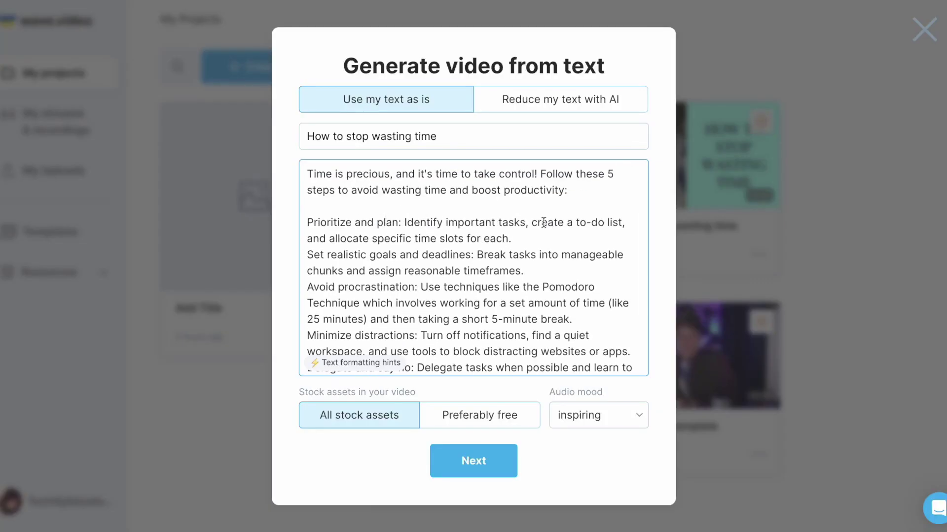
Insert blank lines after the 'each.' and 'timeframes.' steps and place the cursor after 'break.'
click(526, 238)
key(Return)
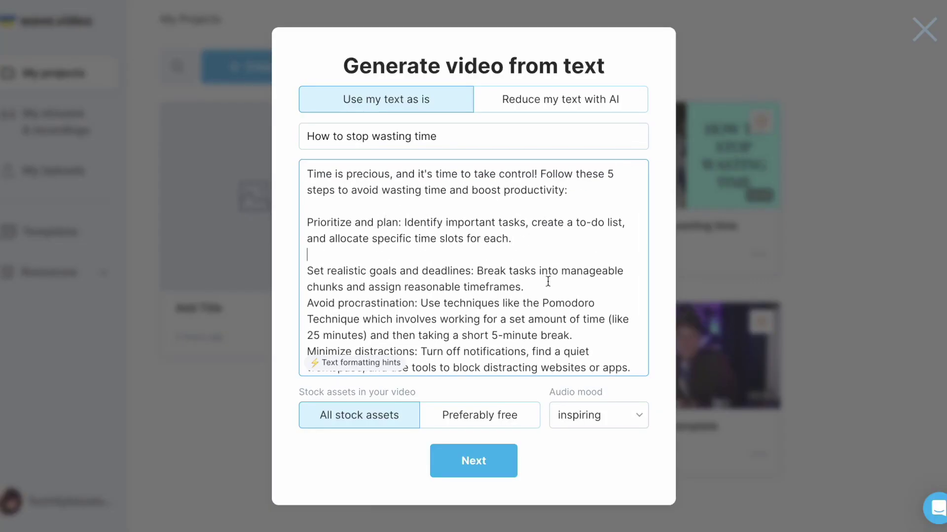
click(546, 286)
key(Return)
scroll(599, 276, down, 3)
click(593, 274)
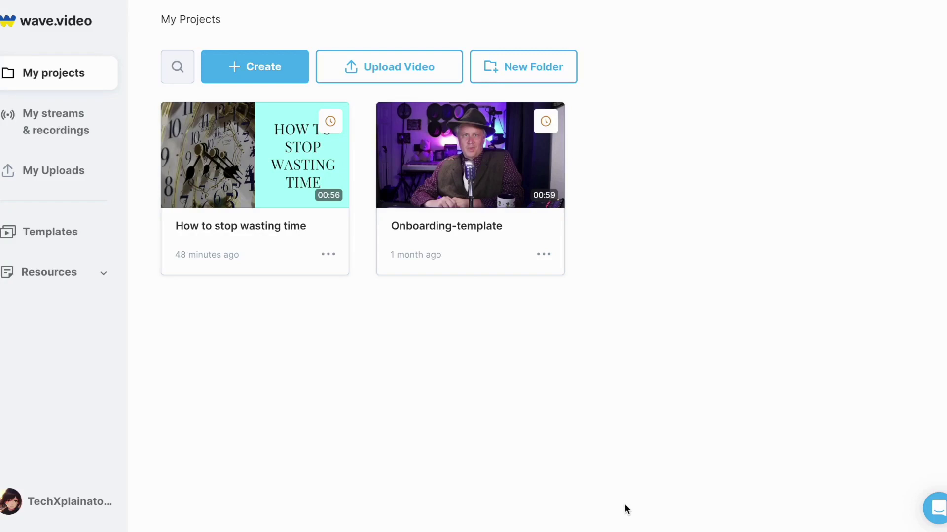
Start a new video from a blog post and paste the article's link into the link field
click(266, 71)
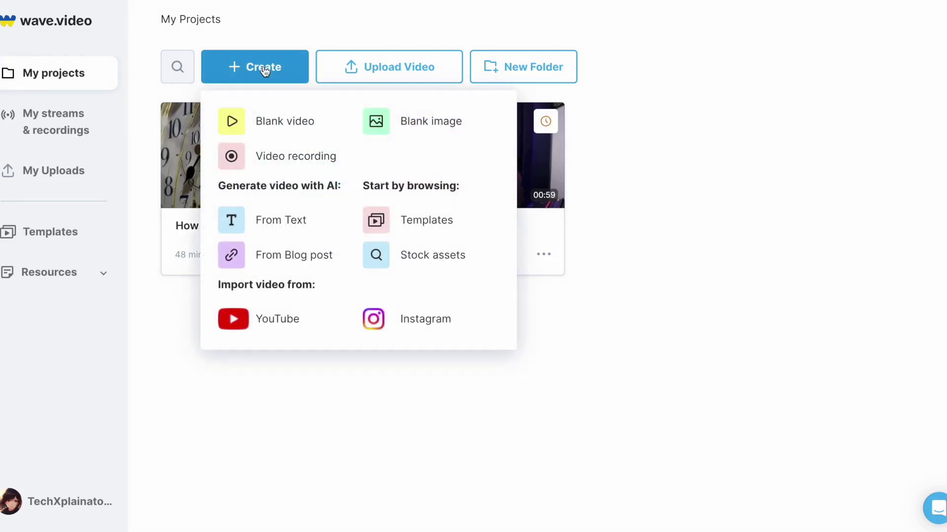
click(279, 259)
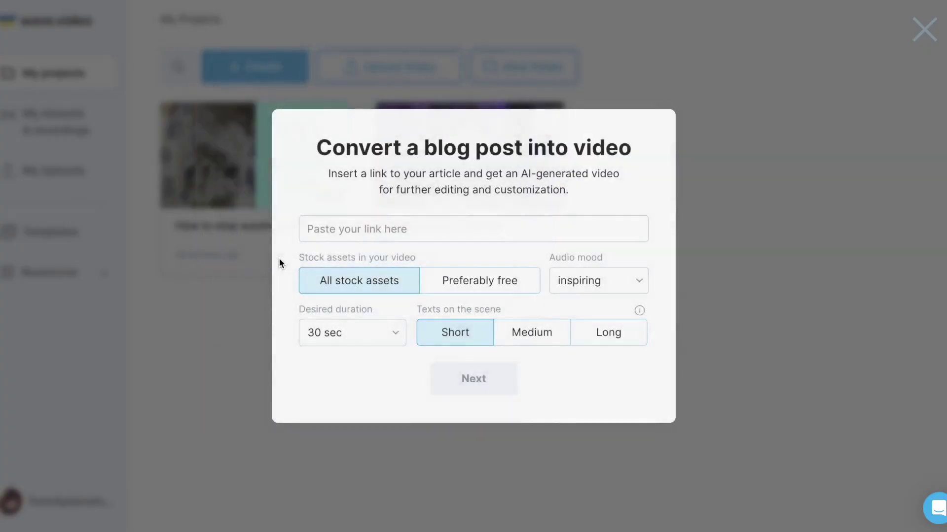
click(352, 222)
text(https://wave.video/blog/embed-video-on-website/)
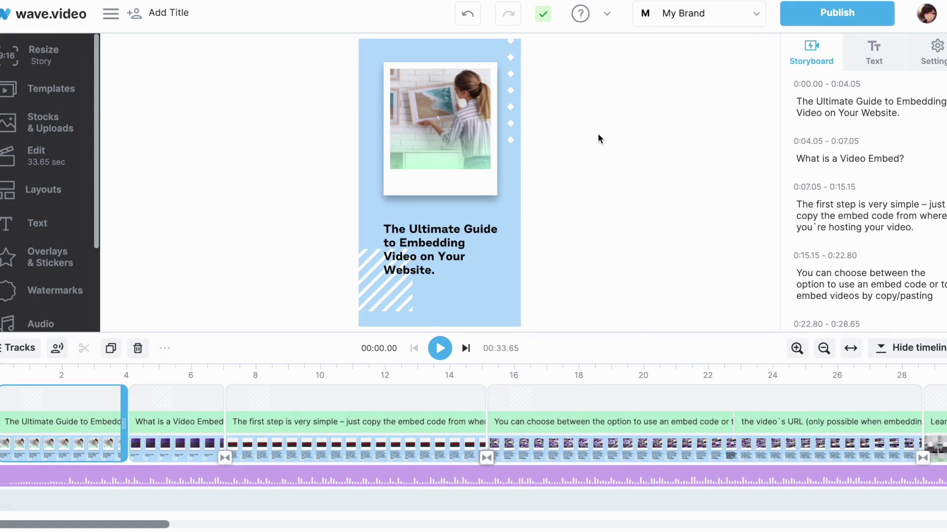
Play the generated Story video 'The Ultimate Guide to Embedding Video on Your Website'
click(440, 348)
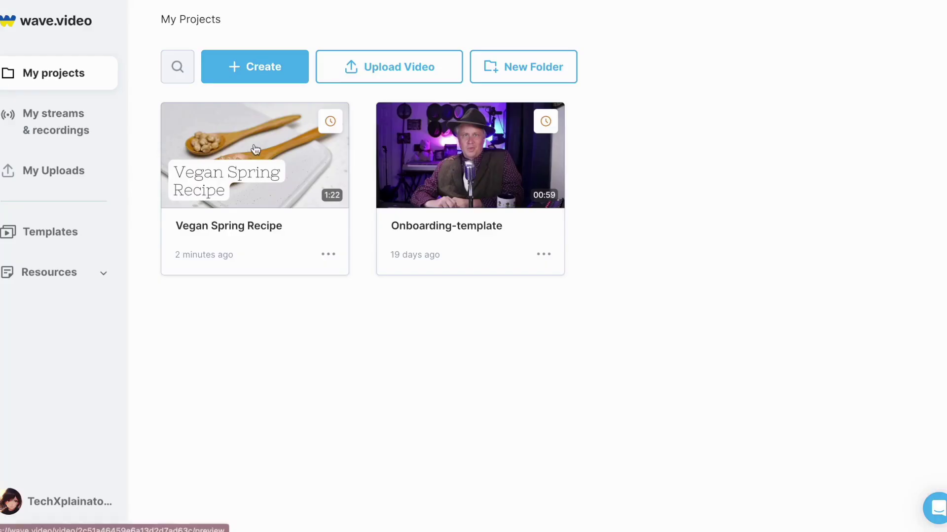
Show the Create menu's new-project options from the My Projects page
click(277, 69)
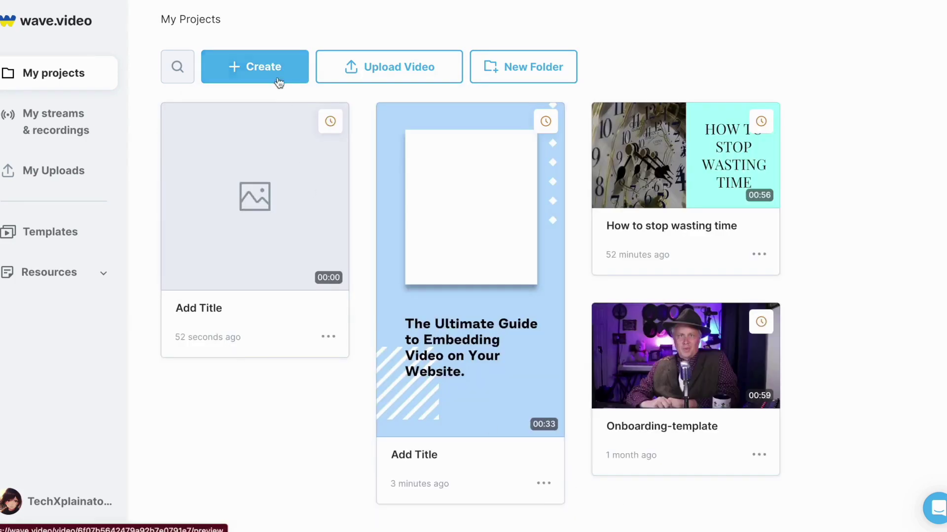
Start a video recording, choose the Simple mode to view its layouts, then close the dialog
click(274, 69)
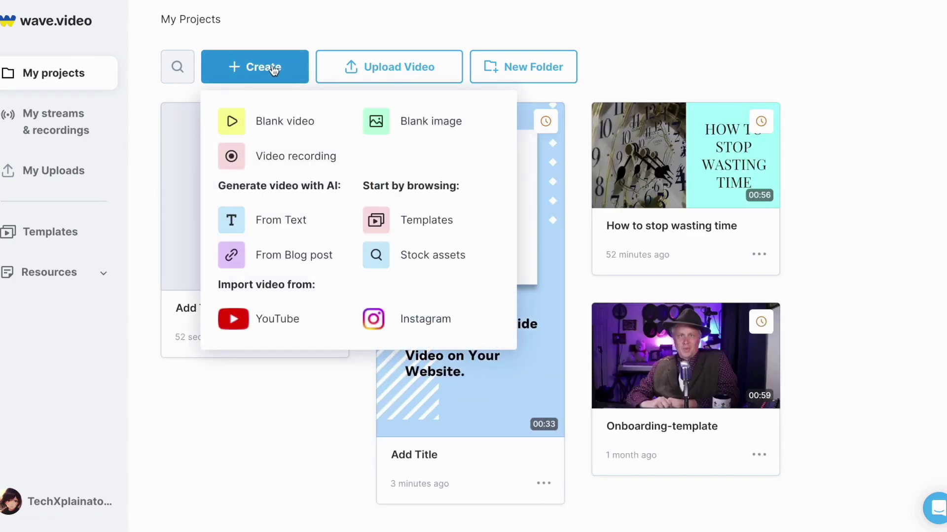
click(272, 155)
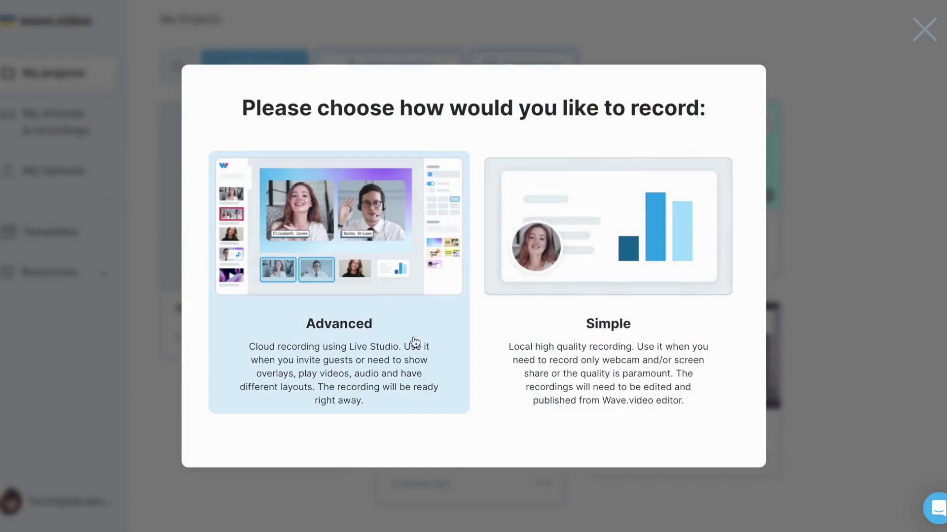
click(493, 193)
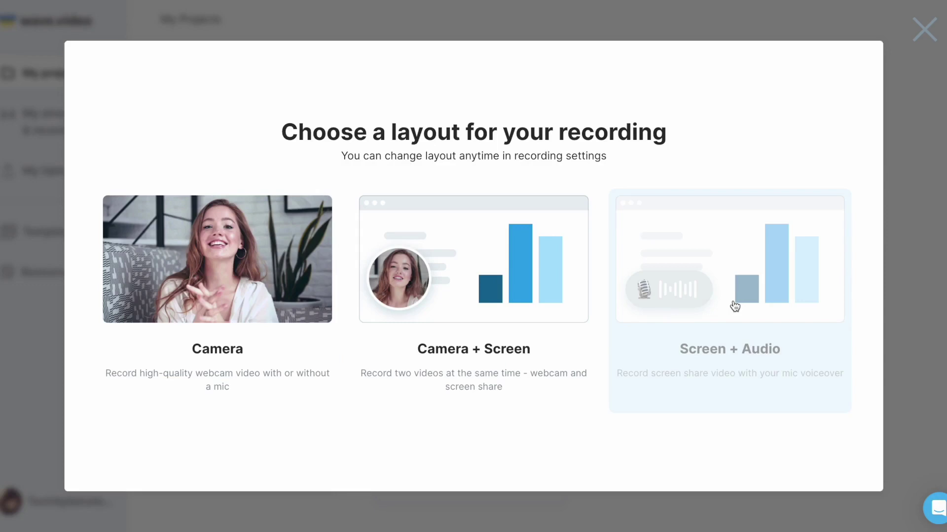
key(Escape)
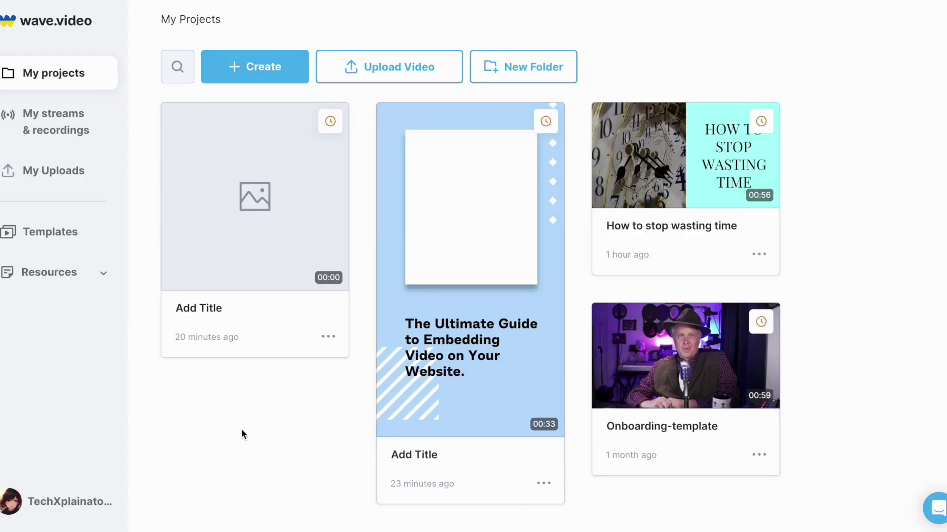
Import the YouTube video by pasting its link and adding 'vvv' after 'youtube' to reach the 720p MP4 download
click(268, 74)
click(269, 318)
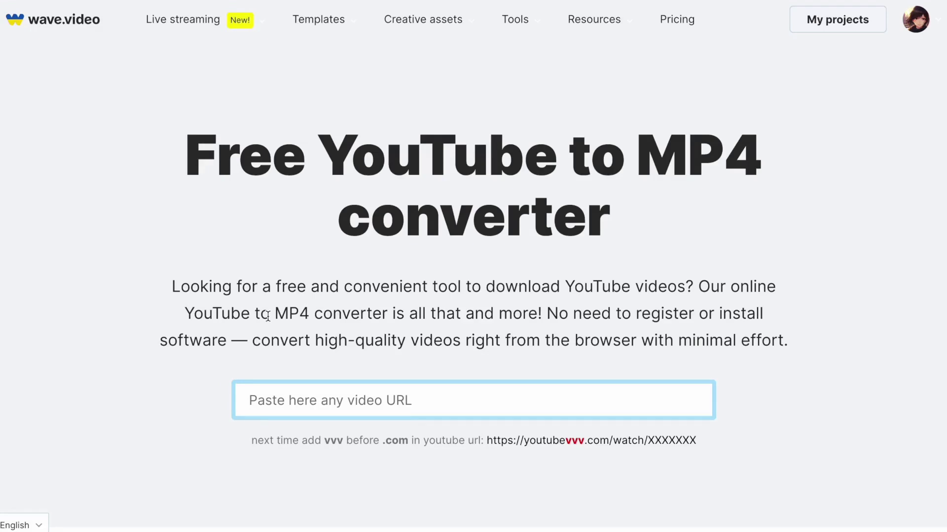
text(https://www.youtube.com/watch?v=caJab7zEkF0)
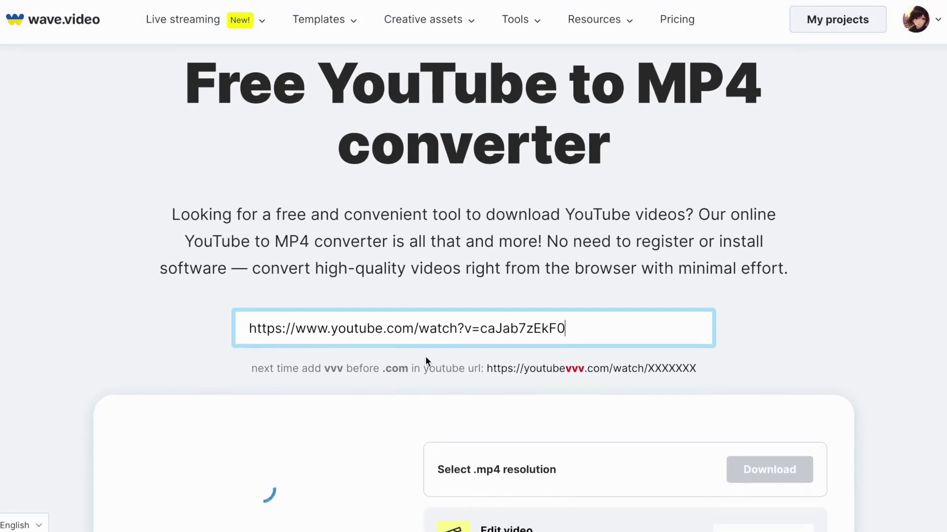
click(379, 329)
text(vvv)
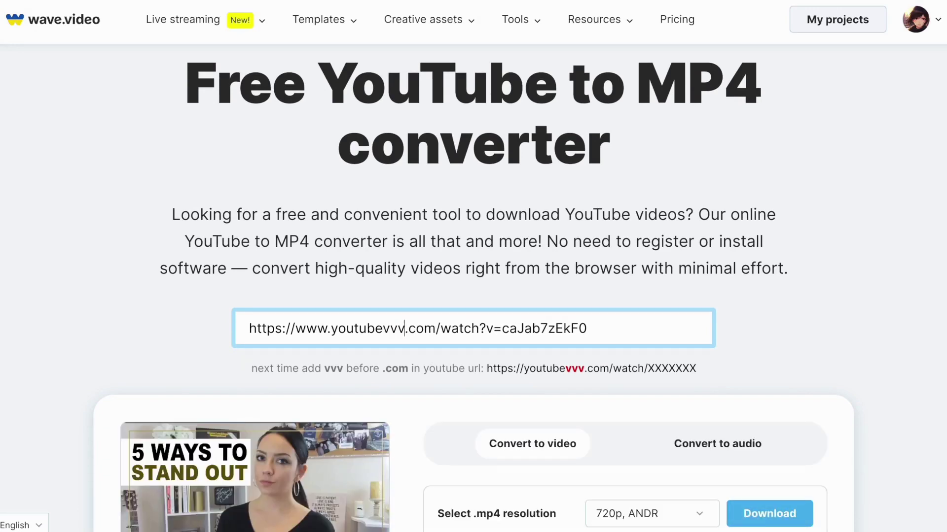
scroll(453, 340, down, 1)
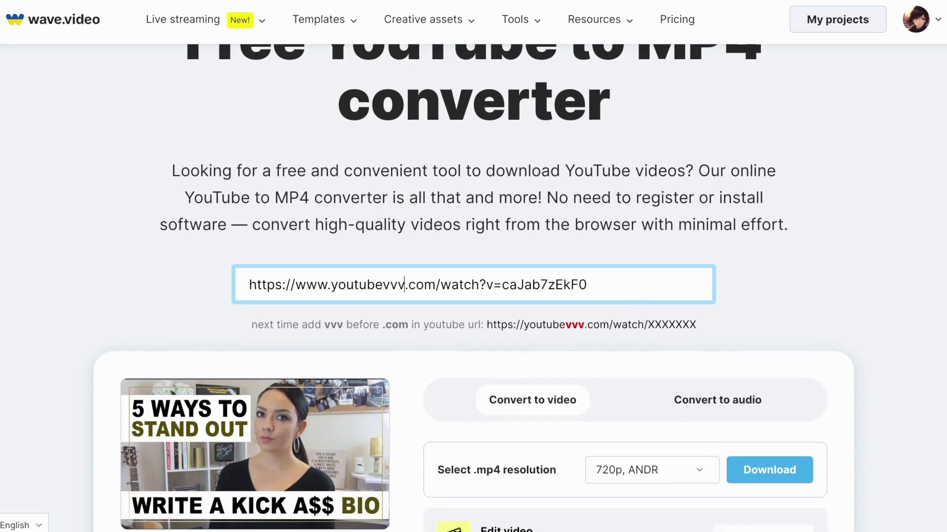
scroll(614, 293, down, 2)
scroll(614, 293, down, 2)
scroll(615, 295, down, 1)
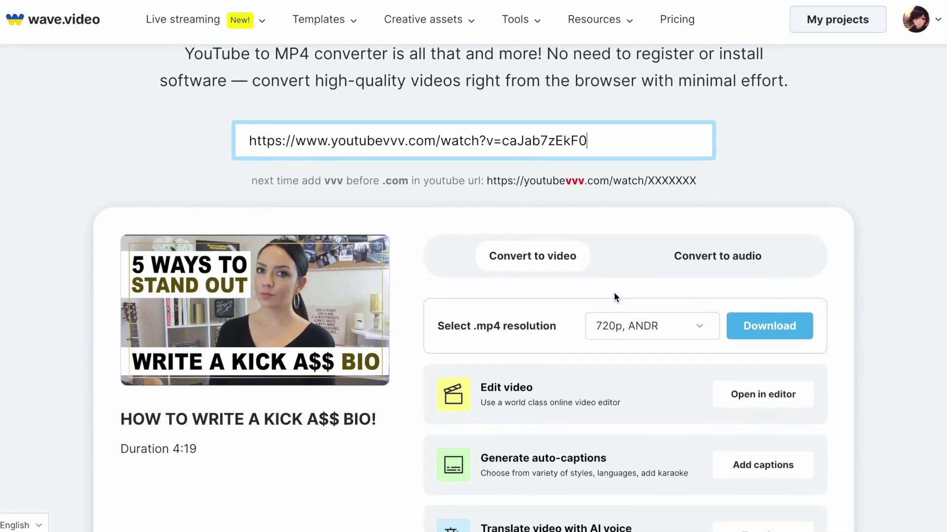